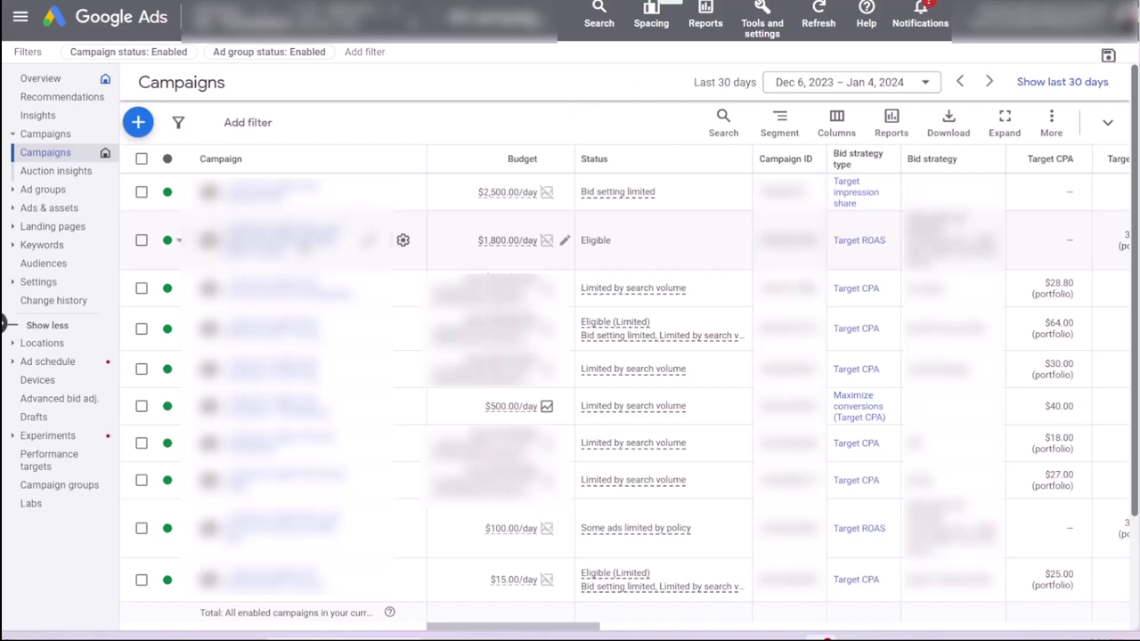
Open the $1,800/day campaign and expand the Keywords section in the left navigation.
{"action": "left_click", "coordinate": [304, 239]}
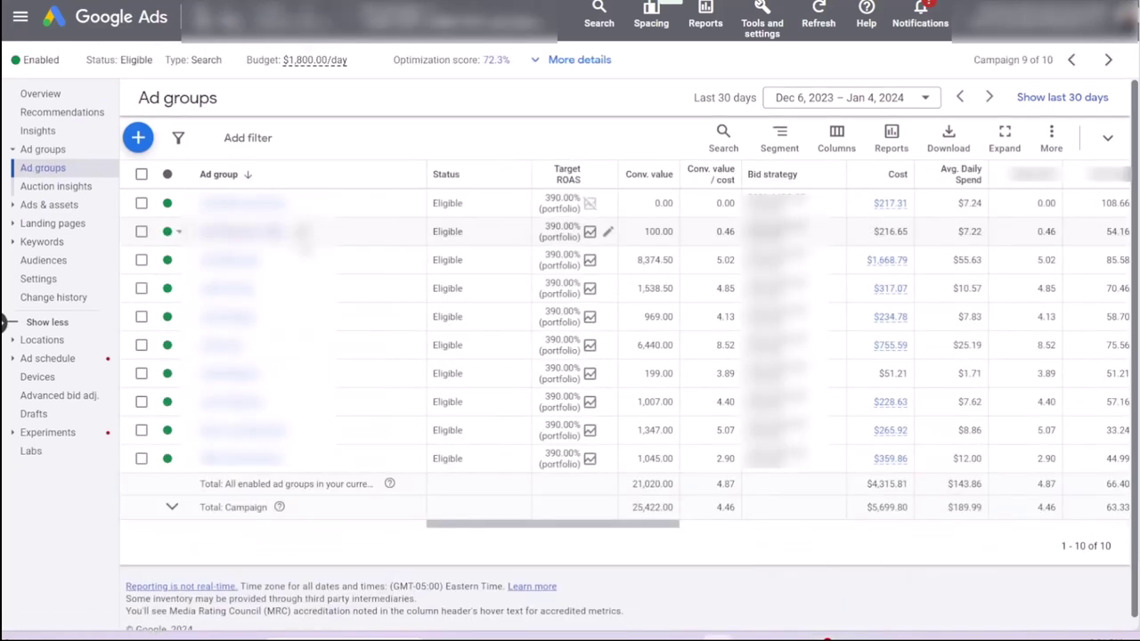
{"action": "left_click", "coordinate": [12, 242]}
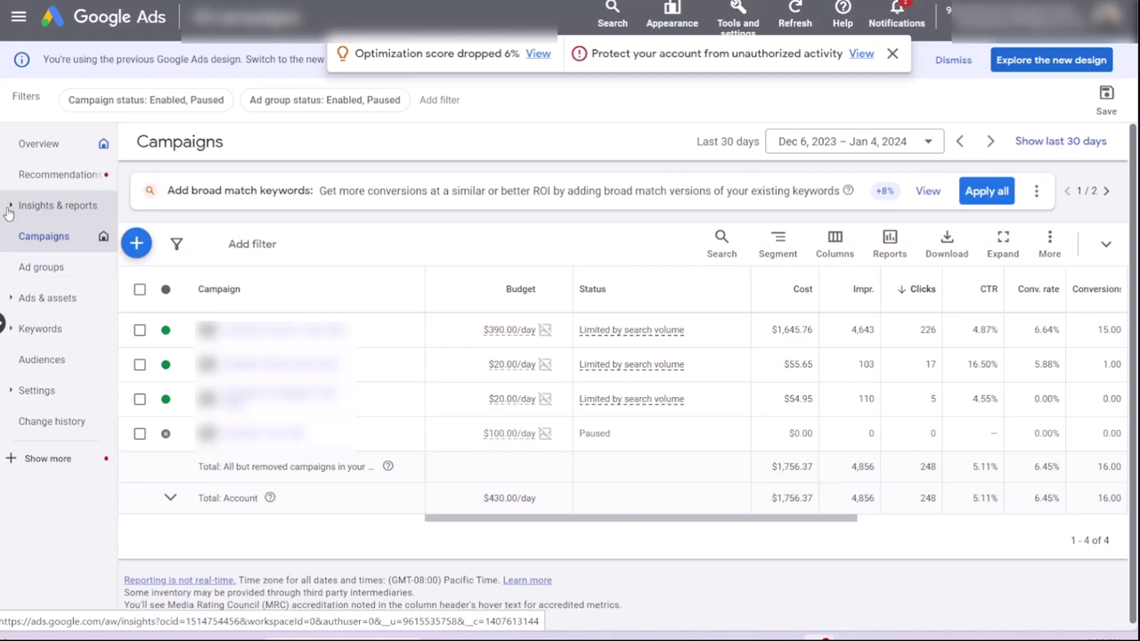
Open the Search terms report under Insights & reports for the $1,800.00/day campaign.
{"action": "left_click", "coordinate": [9, 208]}
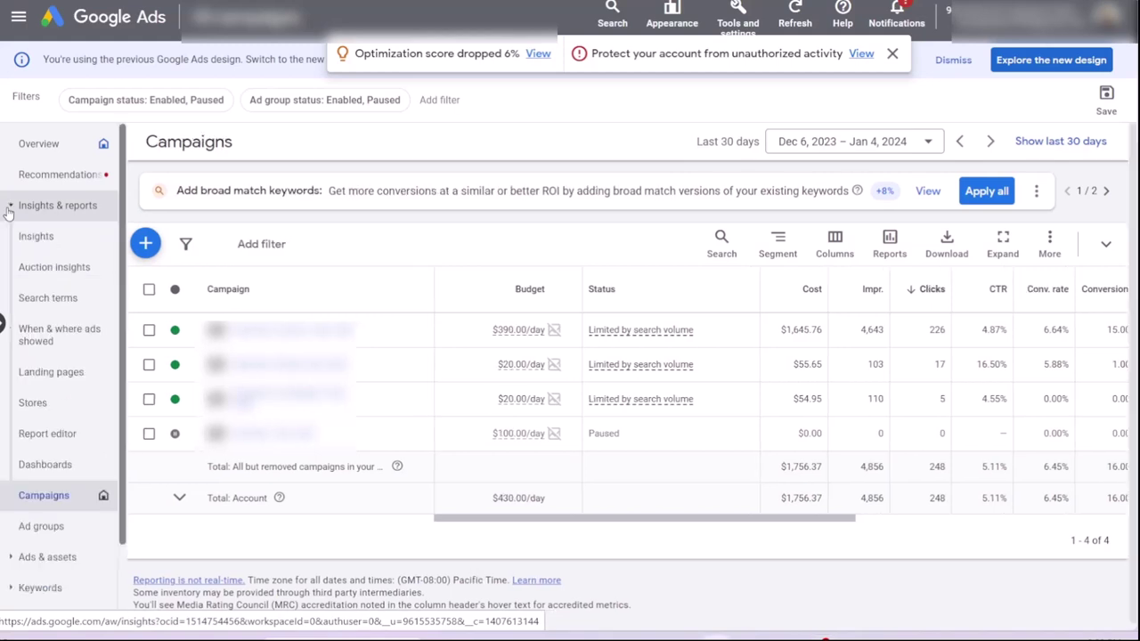
{"action": "left_click", "coordinate": [97, 297]}
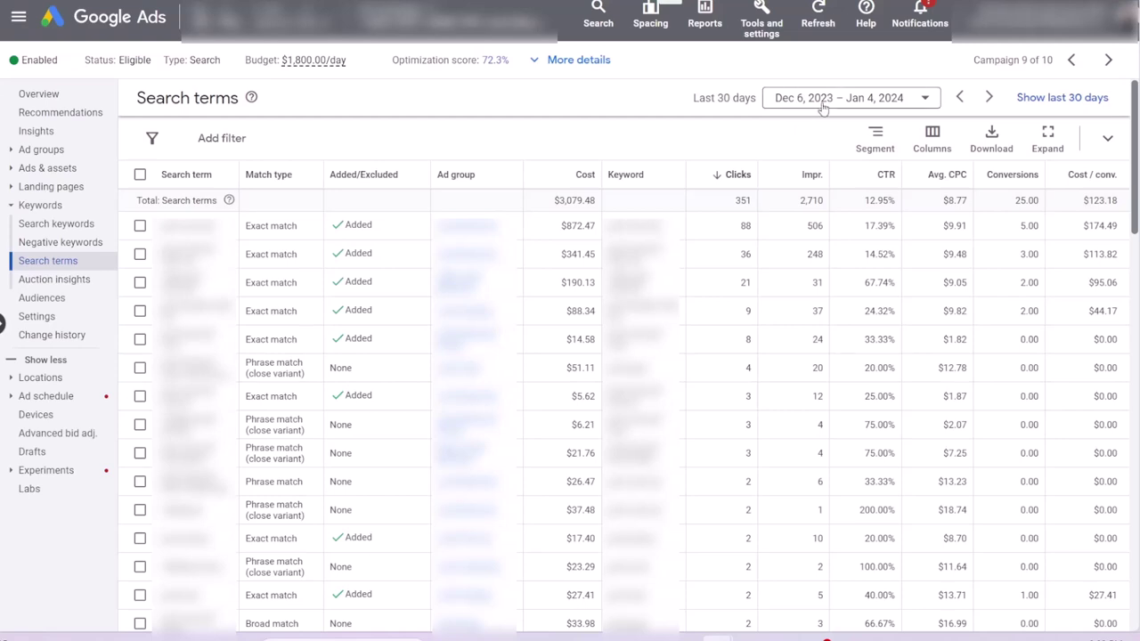
Apply a custom date range of Oct 1, 2023 to Jan 4, 2024 to the report.
{"action": "left_click", "coordinate": [823, 105]}
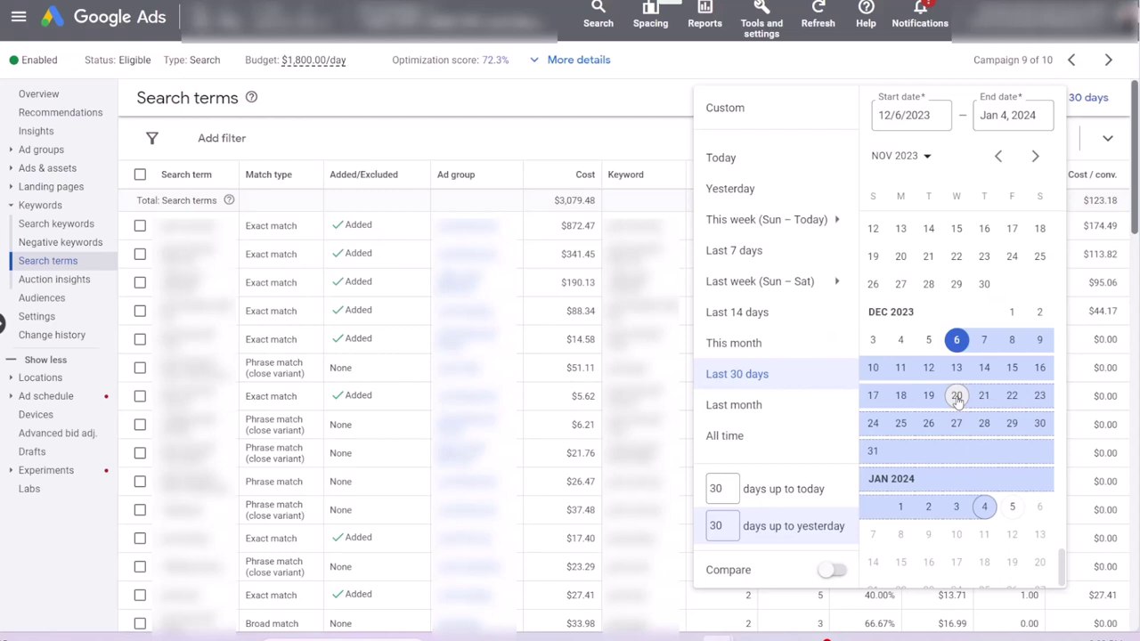
{"action": "scroll", "coordinate": [956, 398], "scroll_direction": "up", "scroll_amount": 3}
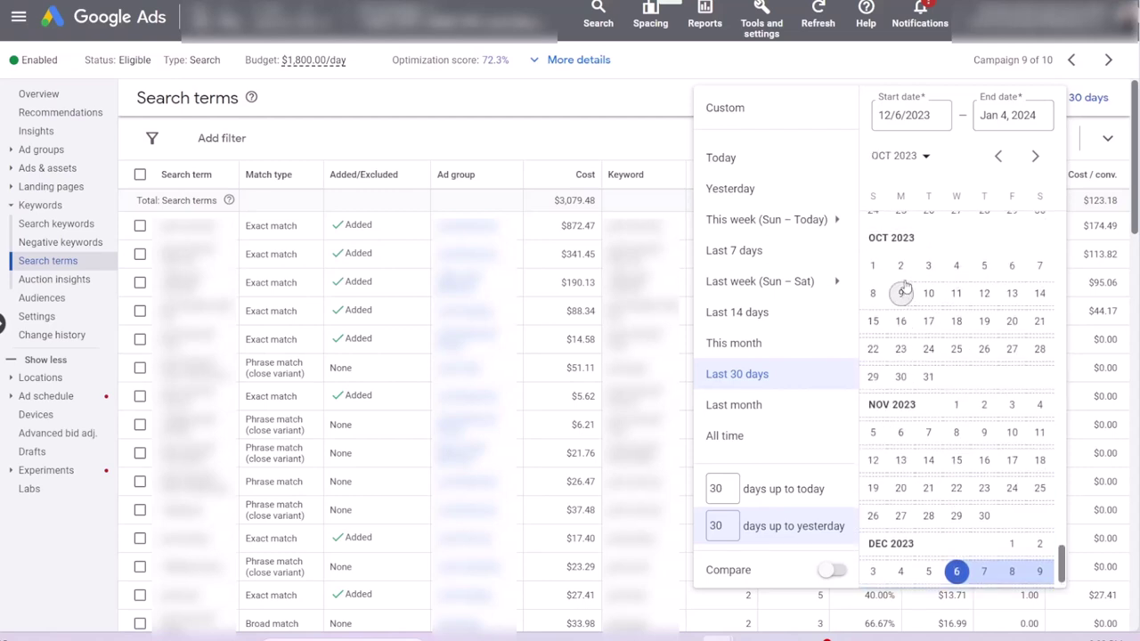
{"action": "left_click", "coordinate": [875, 267]}
{"action": "scroll", "coordinate": [966, 445], "scroll_direction": "down", "scroll_amount": 3}
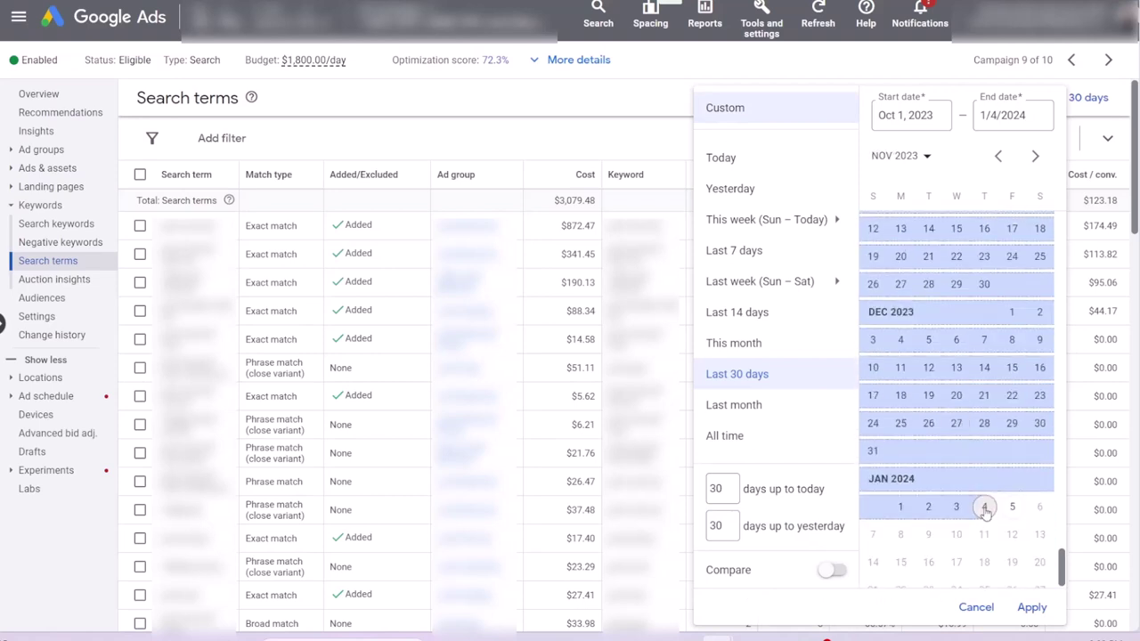
{"action": "left_click", "coordinate": [985, 507]}
{"action": "left_click", "coordinate": [1031, 607]}
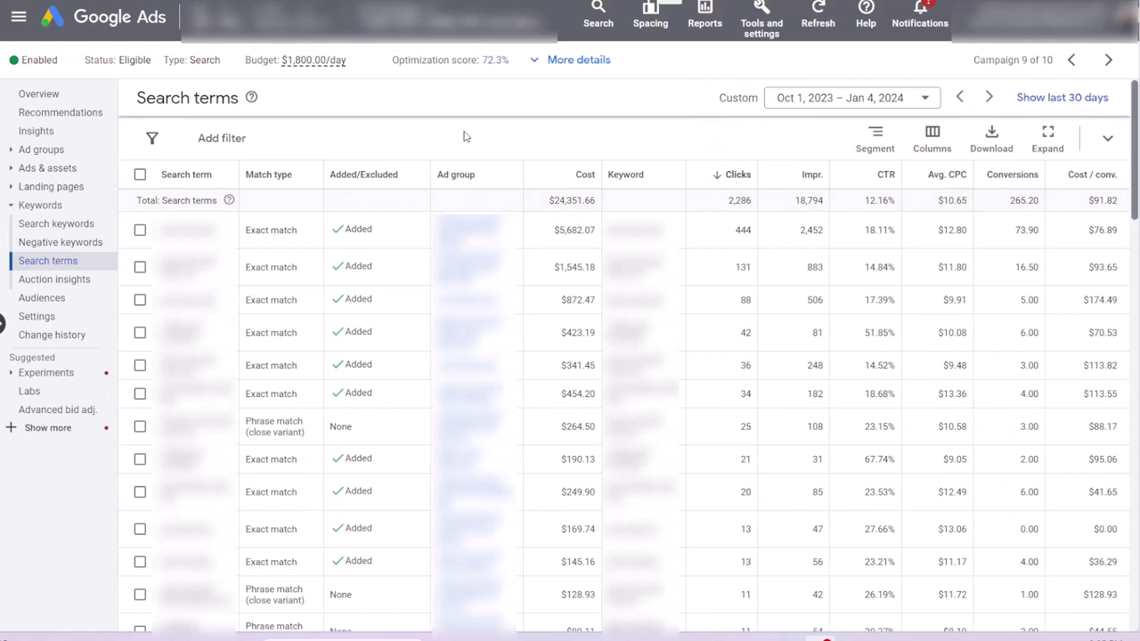
Filter the search terms report to Cost > $50.00.
{"action": "left_click", "coordinate": [211, 140]}
{"action": "type", "text": "c"}
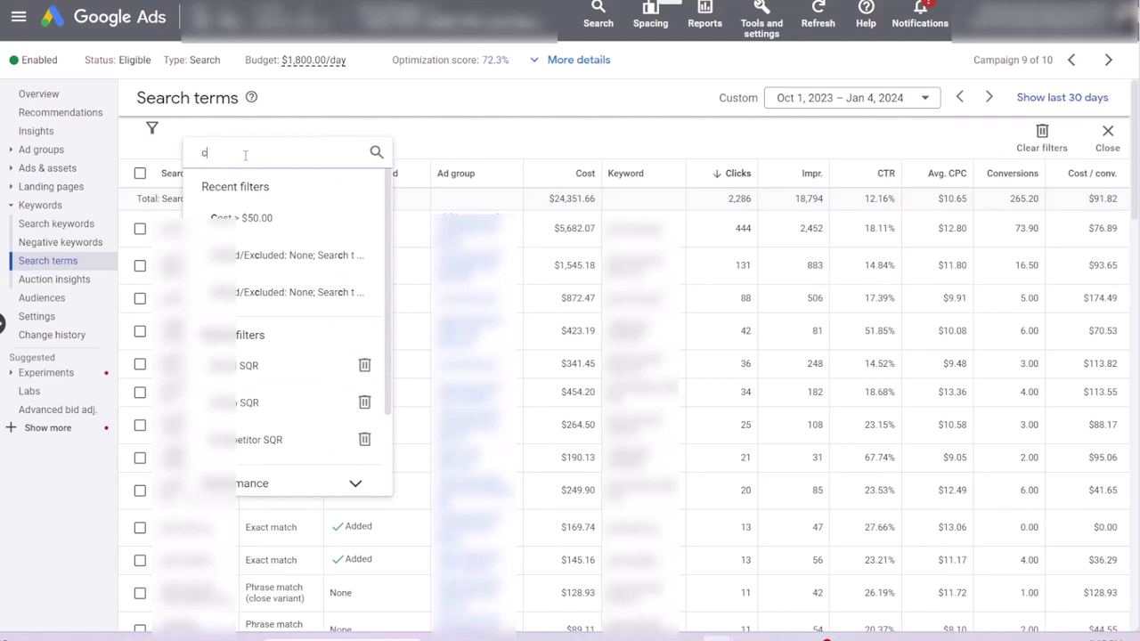
{"action": "type", "text": "ost"}
{"action": "left_click", "coordinate": [263, 302]}
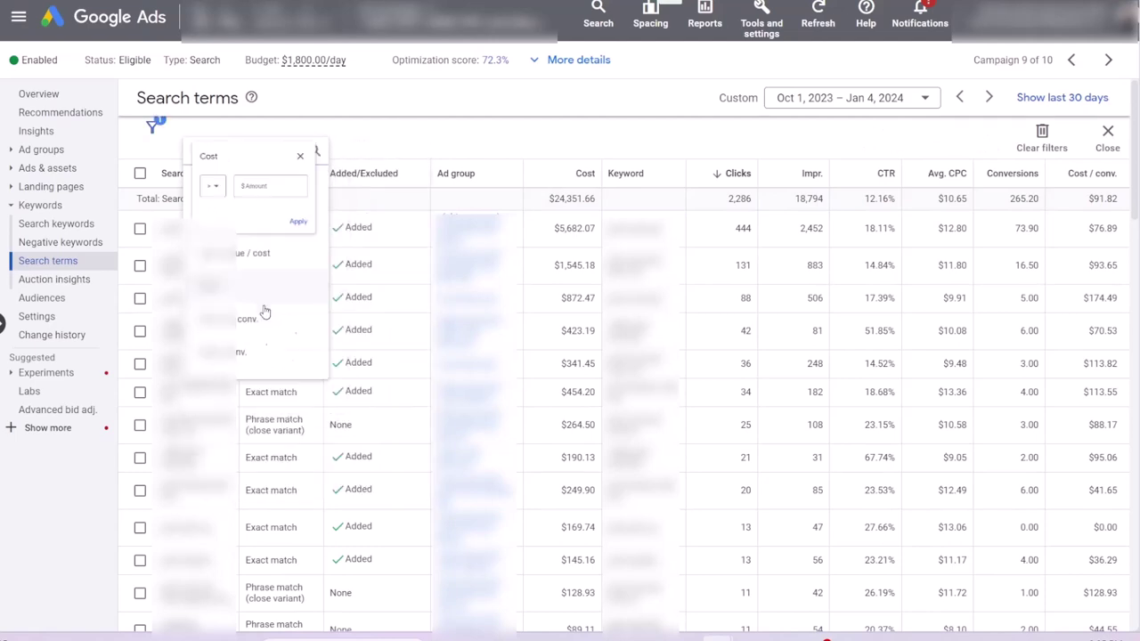
{"action": "left_click", "coordinate": [334, 216]}
{"action": "type", "text": "5"}
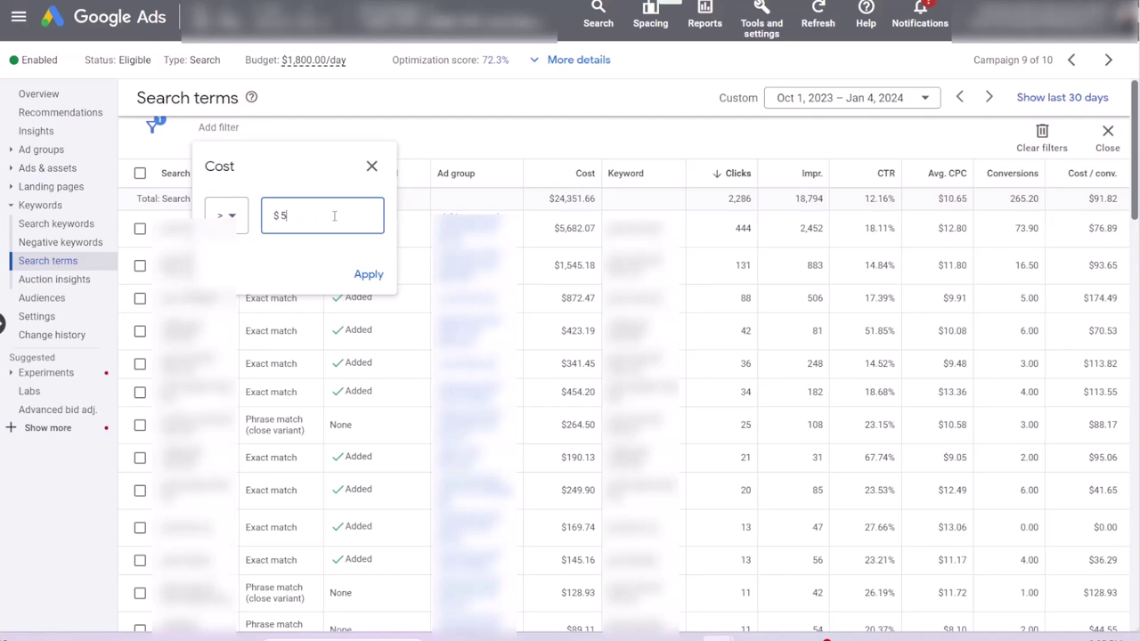
{"action": "type", "text": "0"}
{"action": "left_click", "coordinate": [368, 273]}
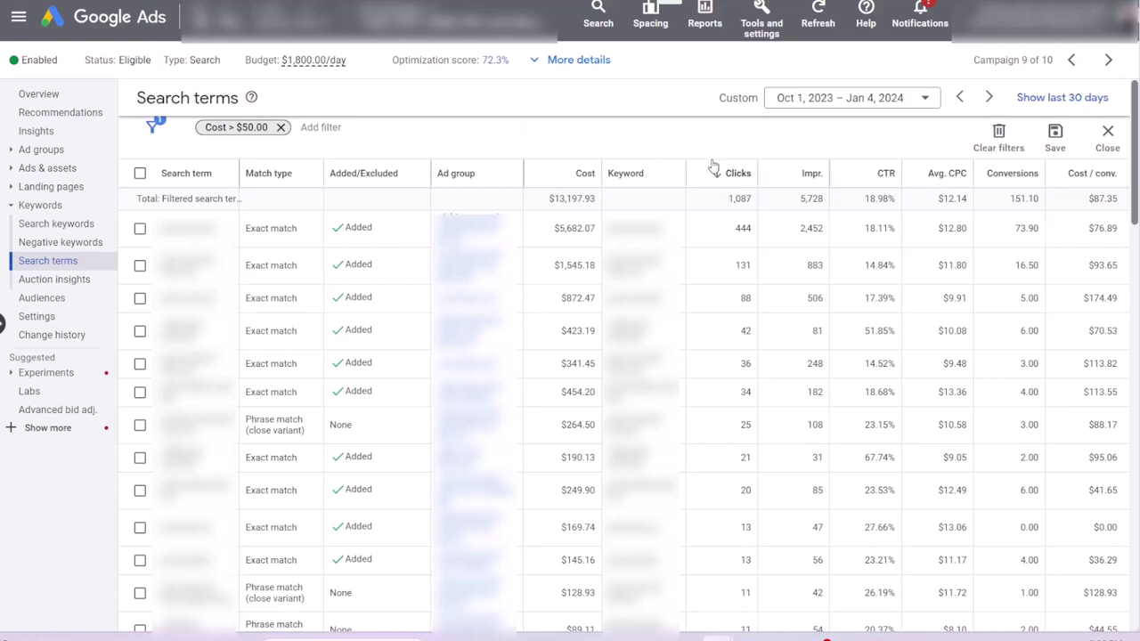
Sort the filtered terms by Conversions ascending so zero-conversion terms come first.
{"action": "left_click", "coordinate": [1007, 181]}
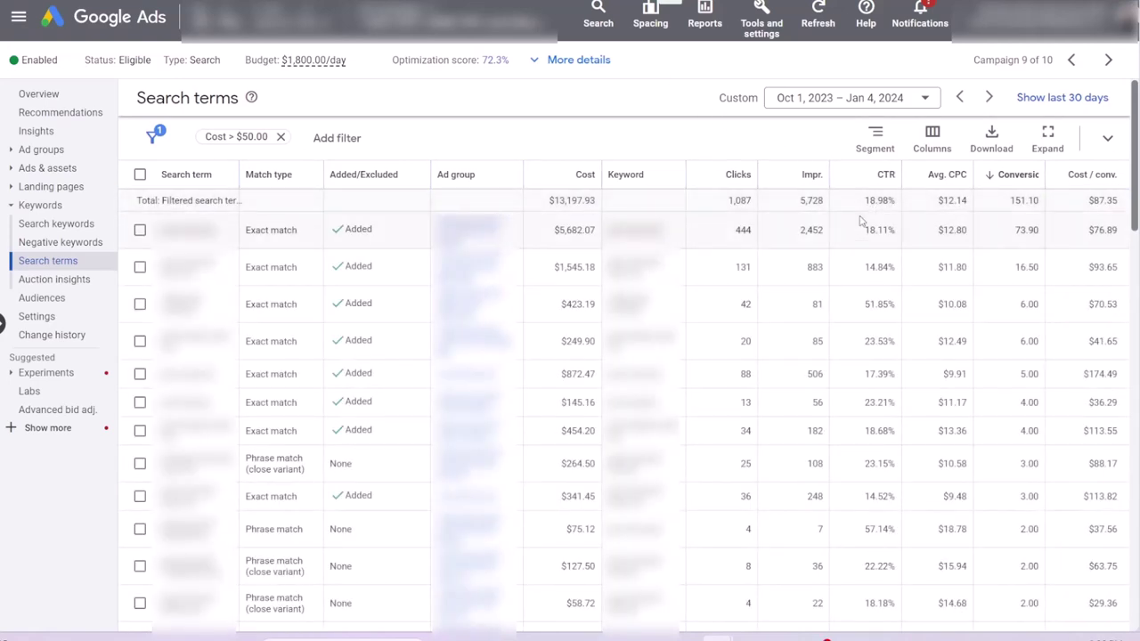
{"action": "left_click", "coordinate": [997, 182]}
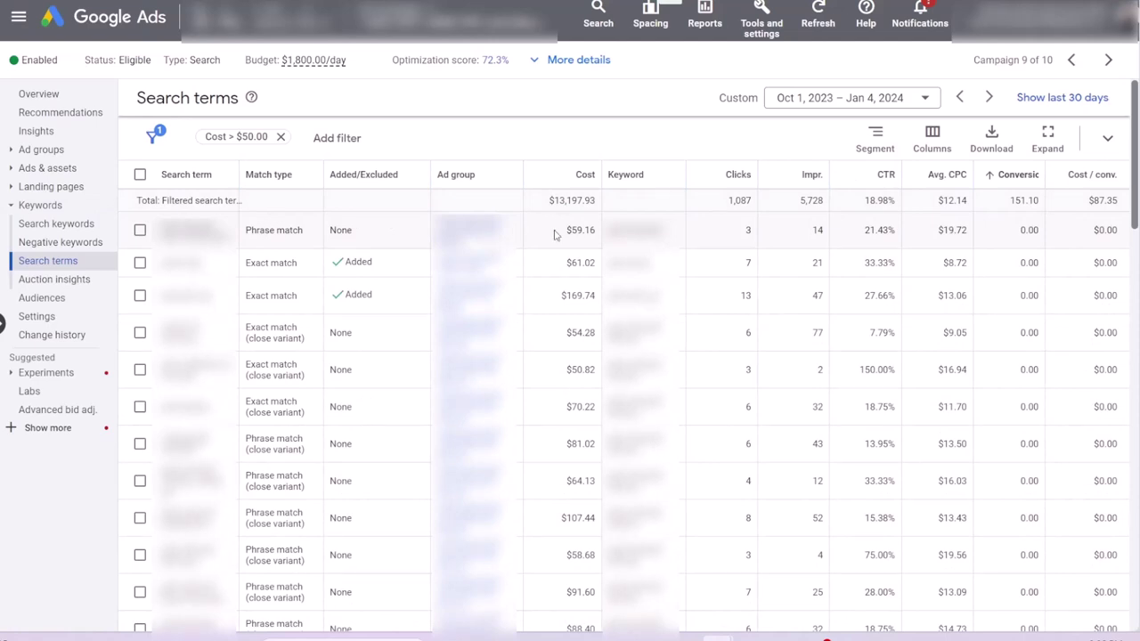
{"action": "mouse_move", "coordinate": [557, 232]}
{"action": "left_mouse_down"}
{"action": "mouse_move", "coordinate": [594, 230]}
{"action": "mouse_move", "coordinate": [563, 234]}
{"action": "left_mouse_up"}
{"action": "left_click_drag", "start_coordinate": [1058, 234], "coordinate": [1020, 234]}
{"action": "left_click", "coordinate": [1028, 242]}
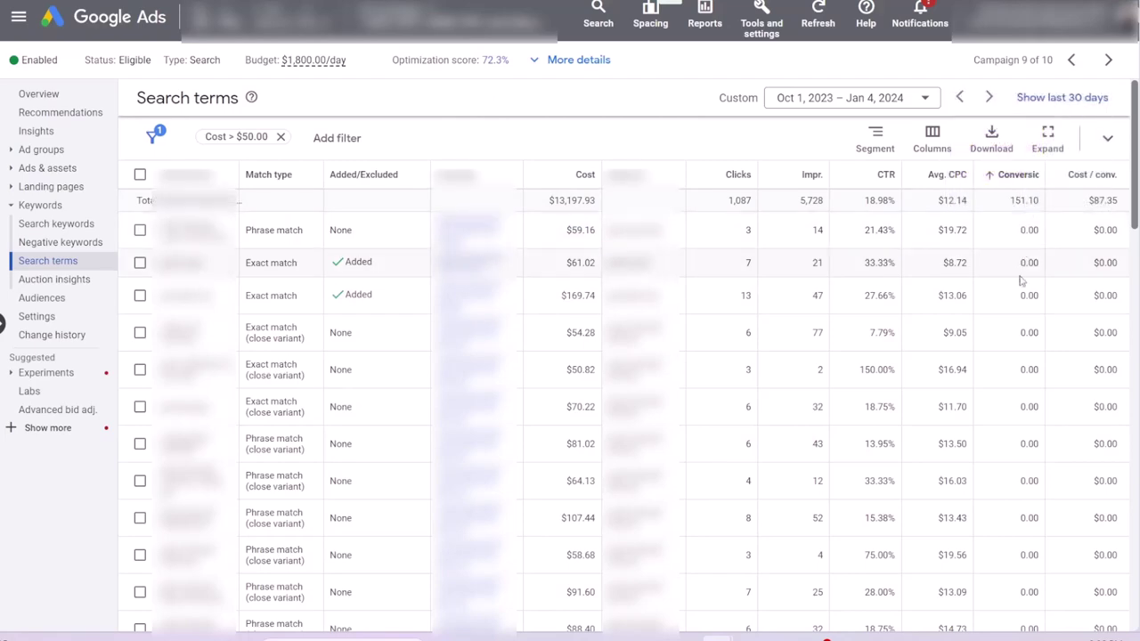
{"action": "scroll", "coordinate": [1019, 267], "scroll_direction": "down", "scroll_amount": 3}
{"action": "scroll", "coordinate": [1019, 294], "scroll_direction": "down", "scroll_amount": 4}
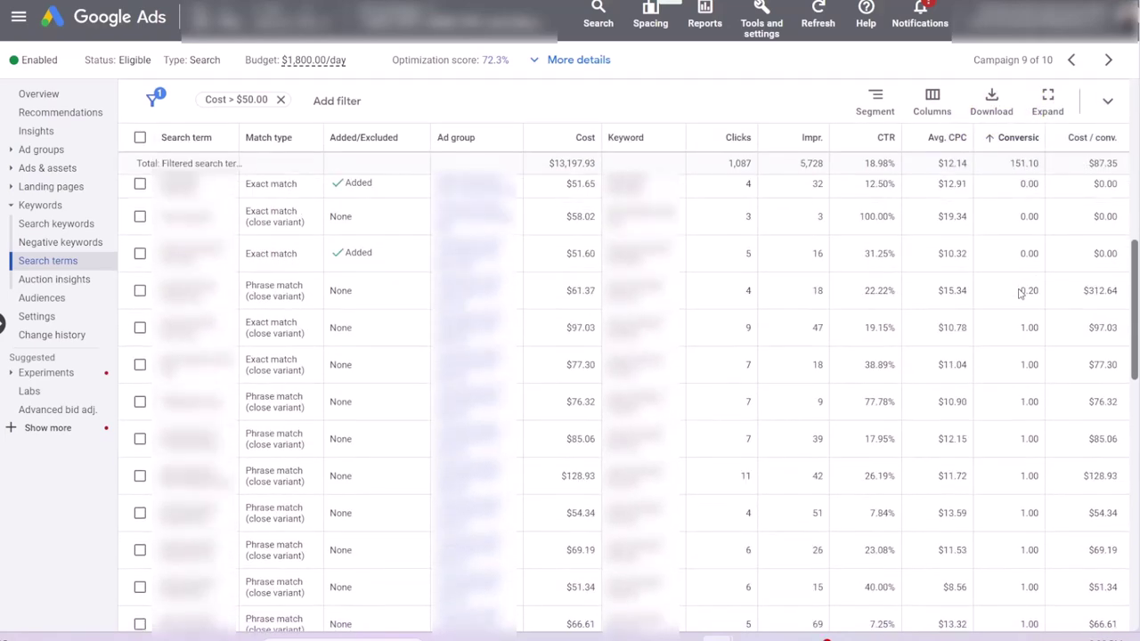
{"action": "scroll", "coordinate": [1019, 294], "scroll_direction": "up", "scroll_amount": 8}
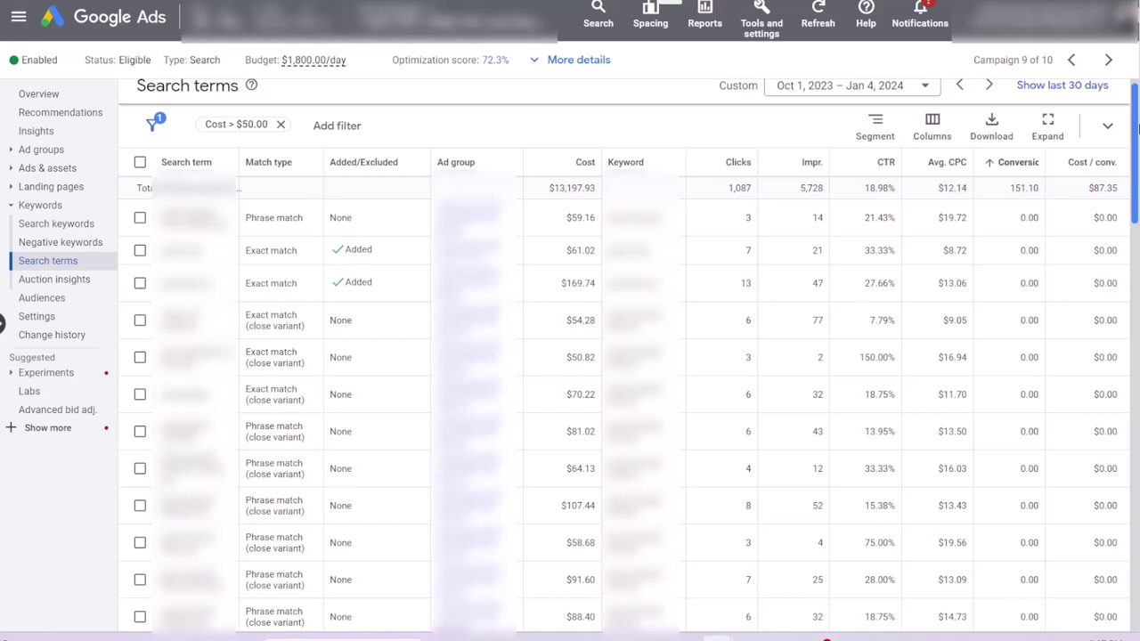
{"action": "left_click_drag", "start_coordinate": [1135, 129], "coordinate": [1136, 144]}
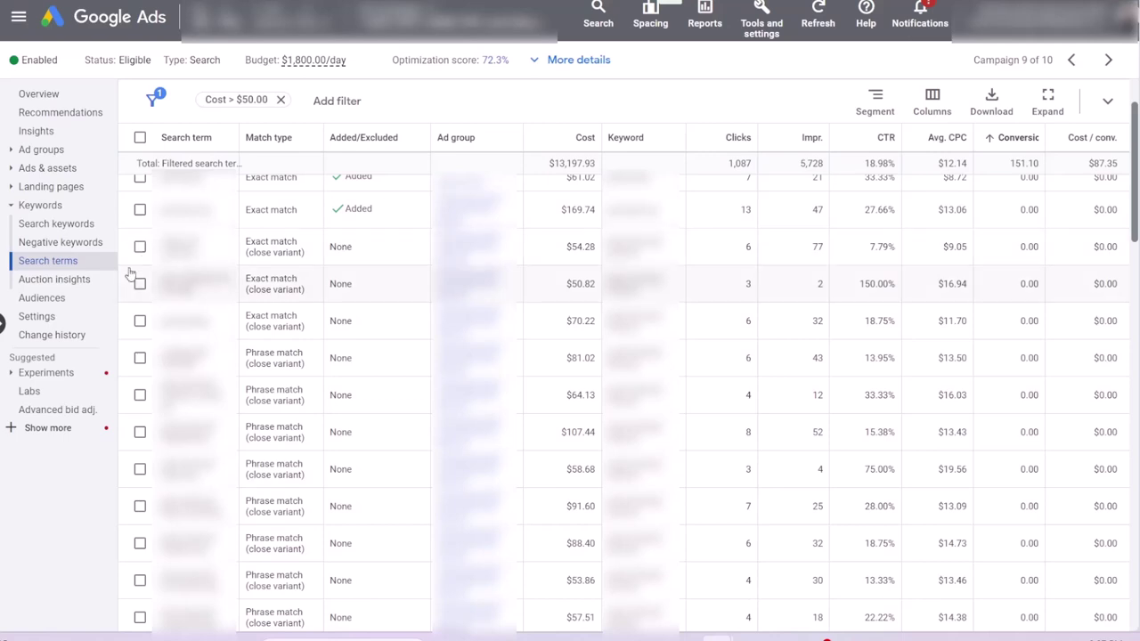
{"action": "scroll", "coordinate": [140, 357], "scroll_direction": "down", "scroll_amount": 1}
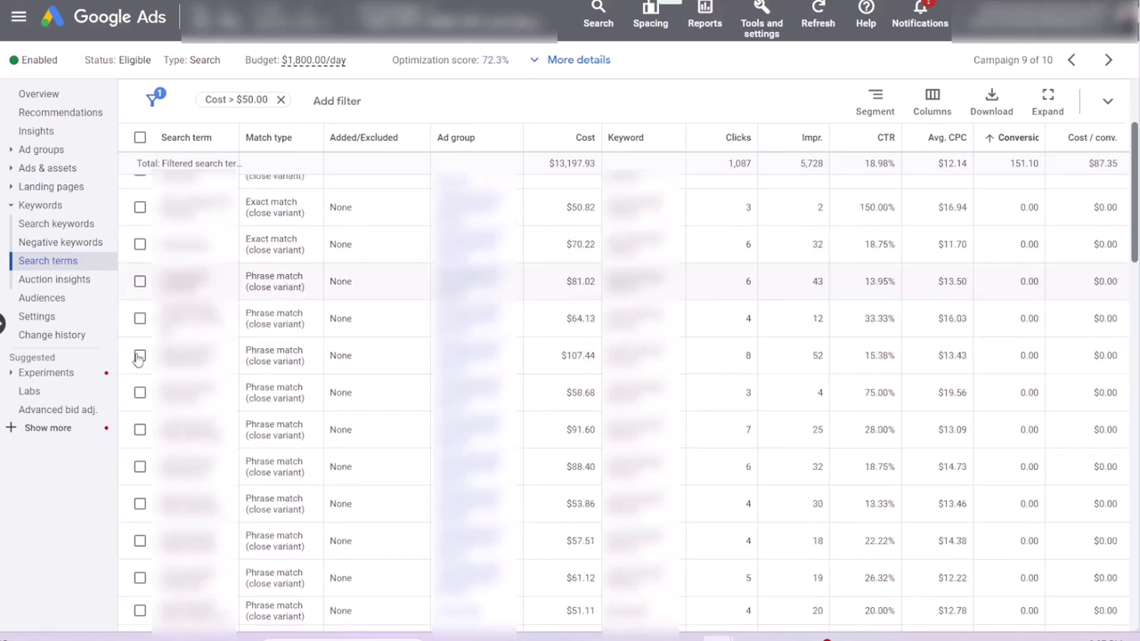
{"action": "scroll", "coordinate": [139, 358], "scroll_direction": "up", "scroll_amount": 1}
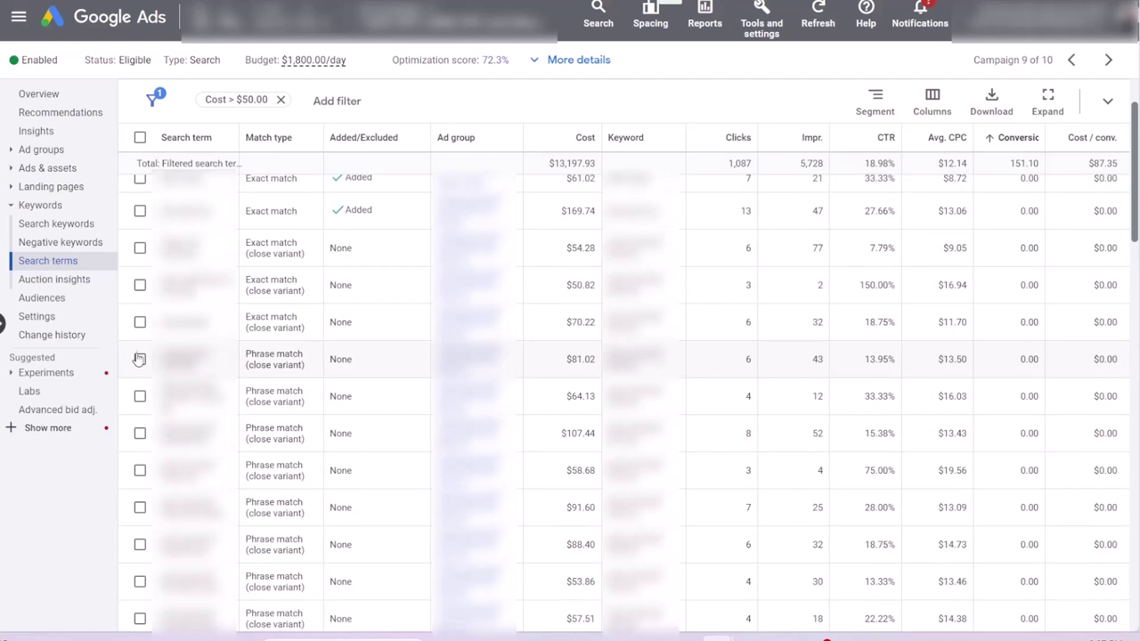
Check the search terms costing $81.02, $76.32, $85.06 and $126.45.
{"action": "left_click", "coordinate": [140, 359]}
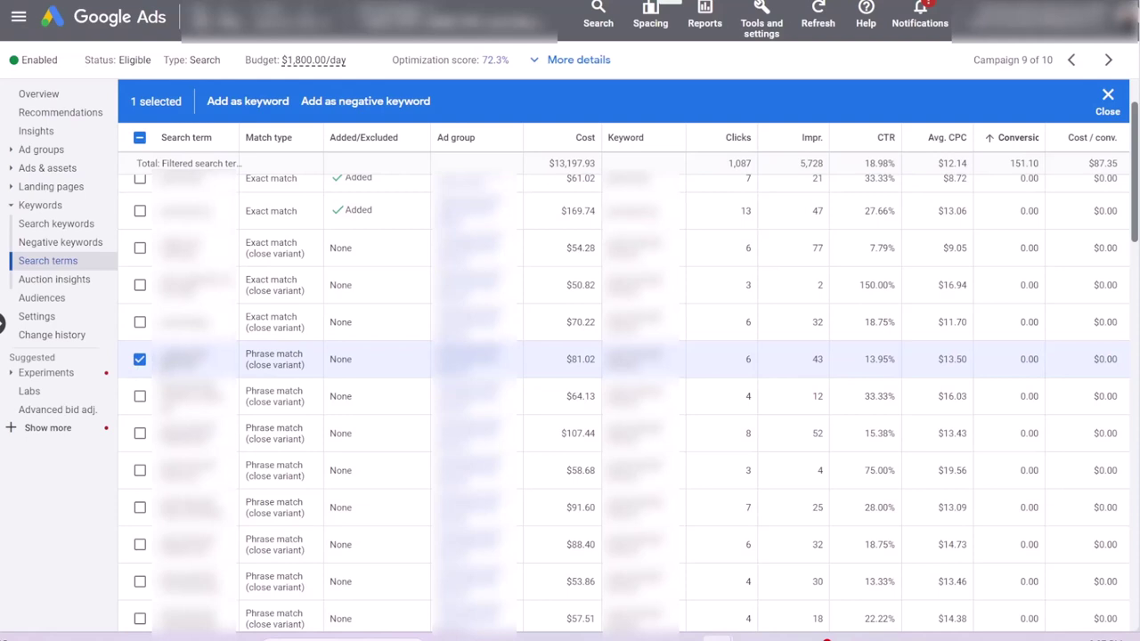
{"action": "scroll", "coordinate": [623, 356], "scroll_direction": "up", "scroll_amount": 1}
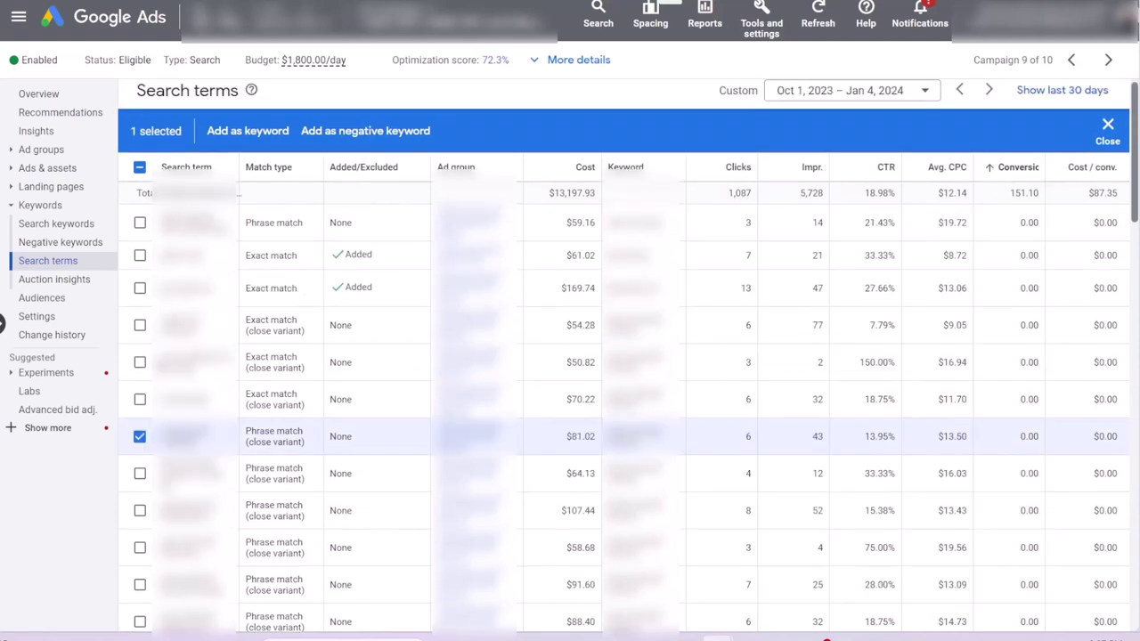
{"action": "scroll", "coordinate": [145, 377], "scroll_direction": "down", "scroll_amount": 5}
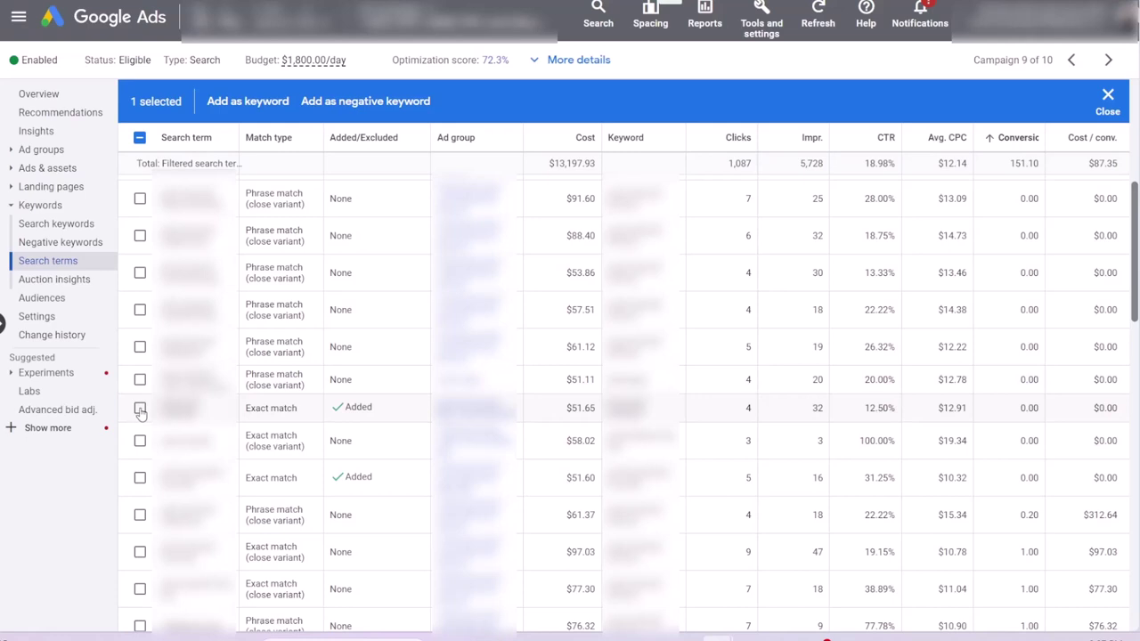
{"action": "scroll", "coordinate": [140, 412], "scroll_direction": "down", "scroll_amount": 2}
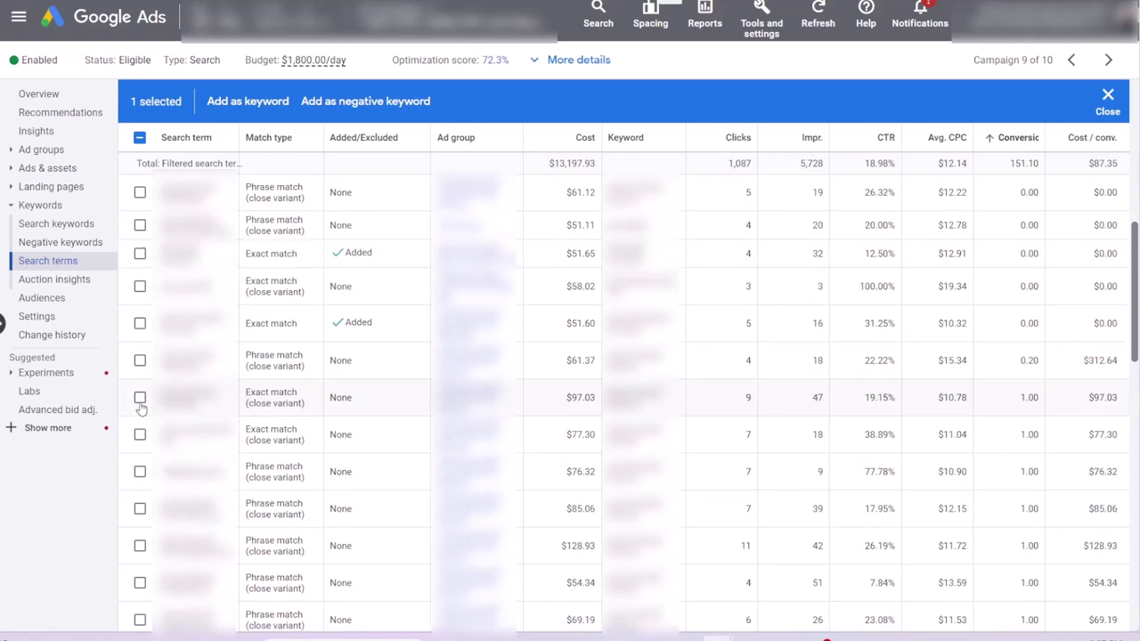
{"action": "left_click", "coordinate": [140, 471]}
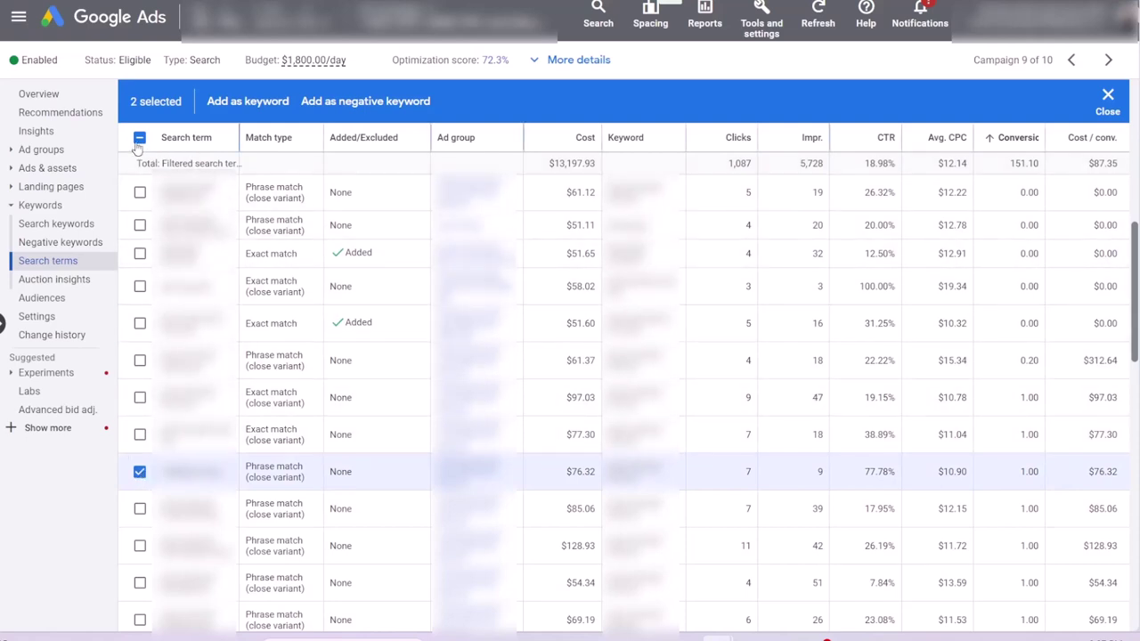
{"action": "scroll", "coordinate": [141, 276], "scroll_direction": "down", "scroll_amount": 2}
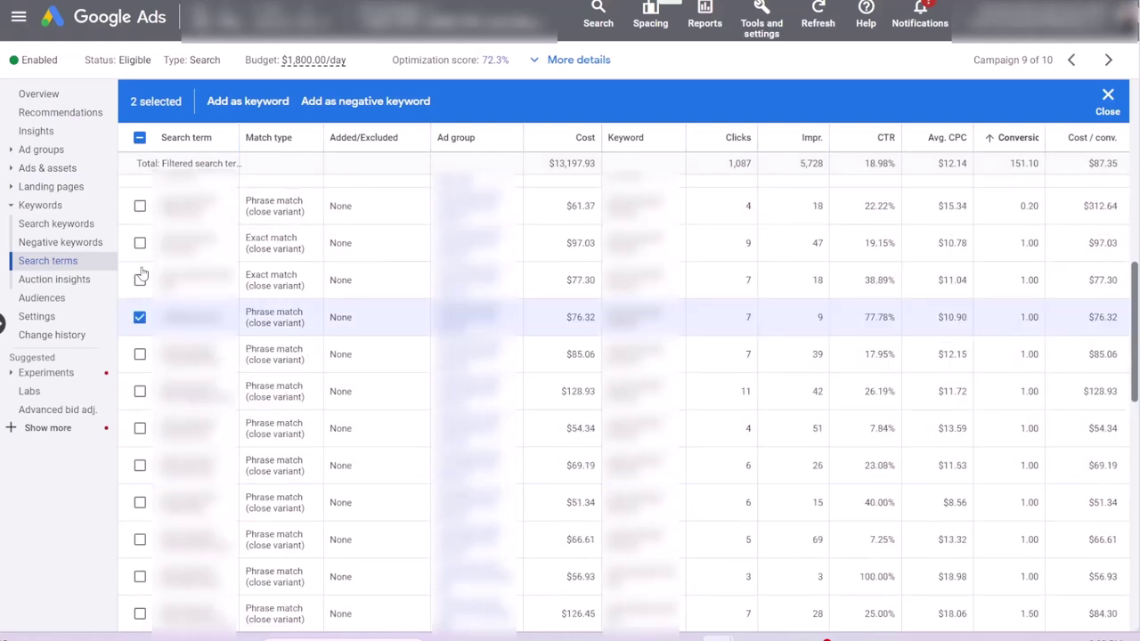
{"action": "left_click", "coordinate": [140, 354]}
{"action": "scroll", "coordinate": [141, 360], "scroll_direction": "down", "scroll_amount": 1}
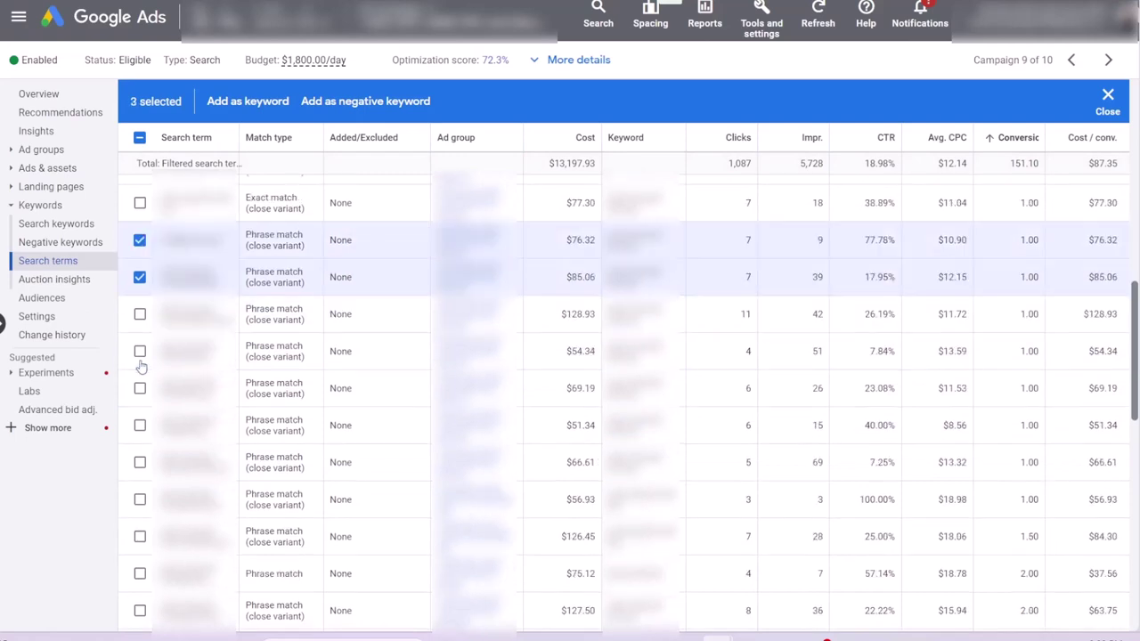
{"action": "scroll", "coordinate": [139, 365], "scroll_direction": "down", "scroll_amount": 2}
{"action": "left_click", "coordinate": [139, 382]}
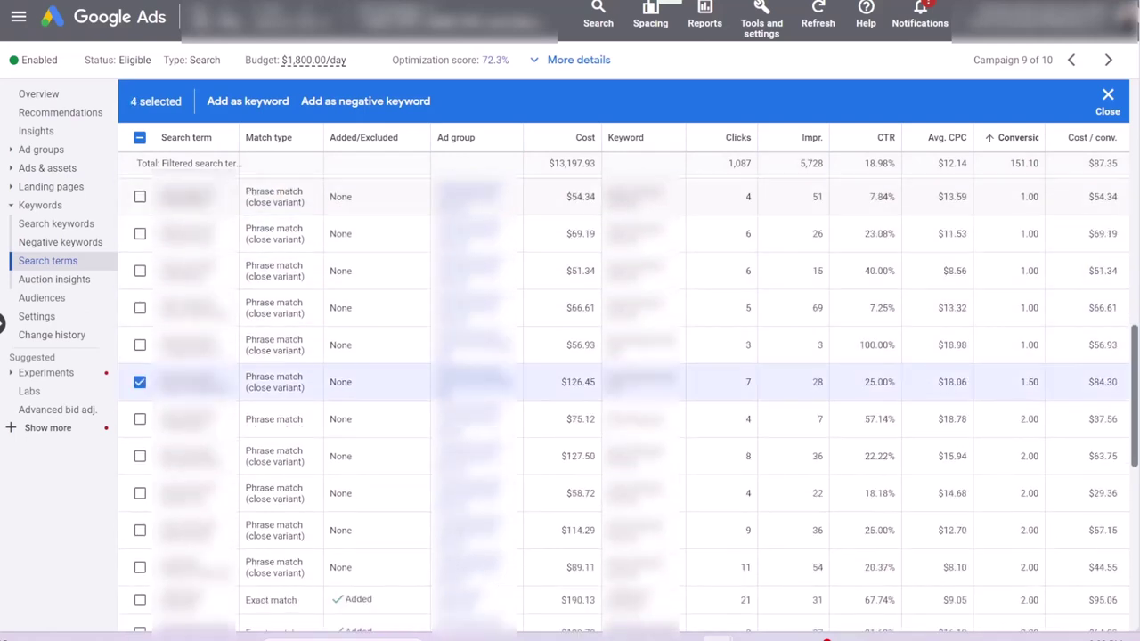